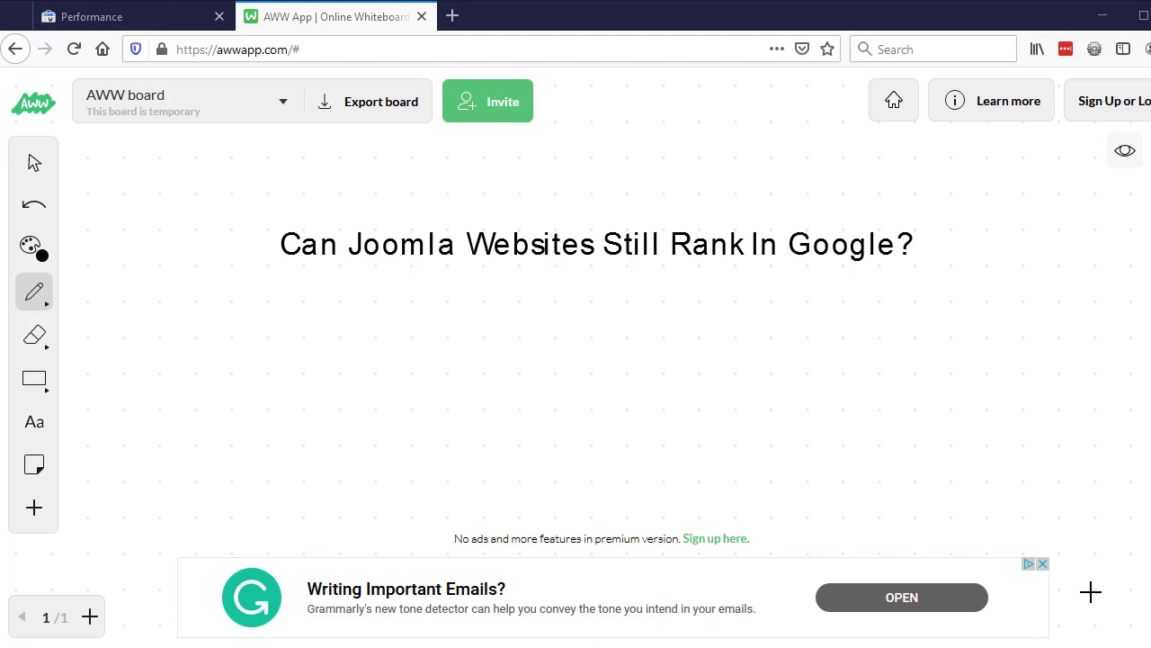
# Handwrite an underlined 'Yes' under the title question, then bring up the Search Console Performance report
pyautogui.moveTo(434, 288)
pyautogui.mouseDown()
pyautogui.moveTo(423, 347)
pyautogui.moveTo(435, 426)
pyautogui.mouseUp()
pyautogui.moveTo(409, 379)
pyautogui.mouseDown()
pyautogui.moveTo(524, 358)
pyautogui.moveTo(642, 367)
pyautogui.moveTo(592, 396)
pyautogui.mouseUp()
pyautogui.moveTo(454, 453); pyautogui.dragTo(684, 425)
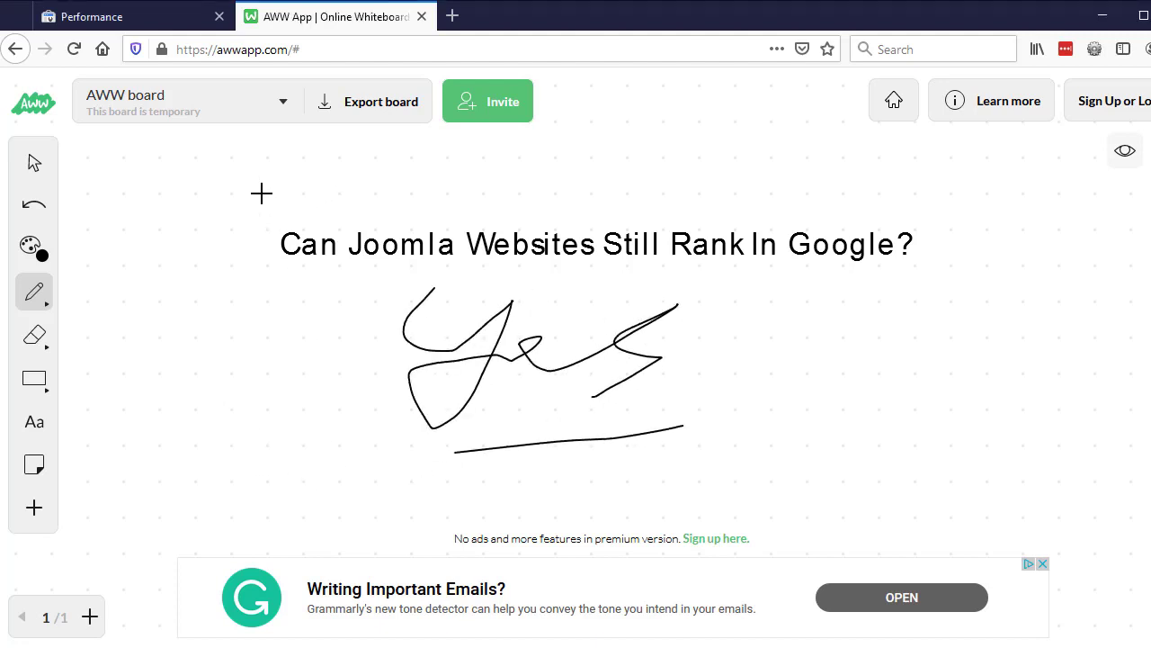
pyautogui.click(123, 15)
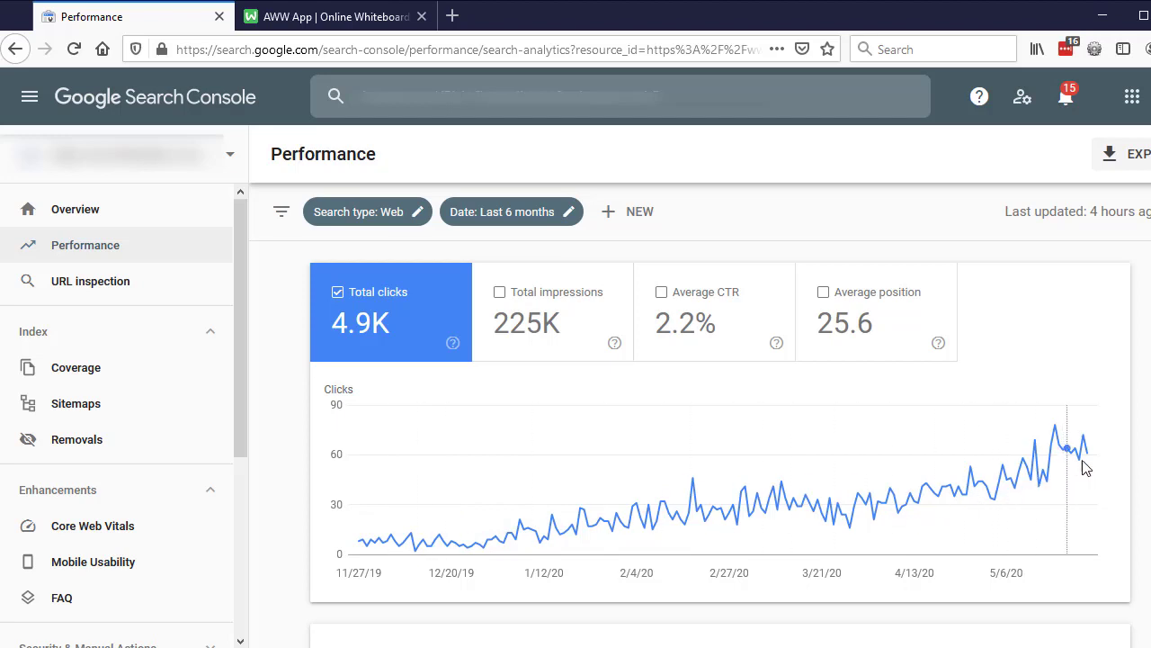
# Back on the whiteboard, pan up and type 'It takes longer to develop' beneath the handwritten Yes
pyautogui.moveTo(1088, 464)
pyautogui.click(345, 14)
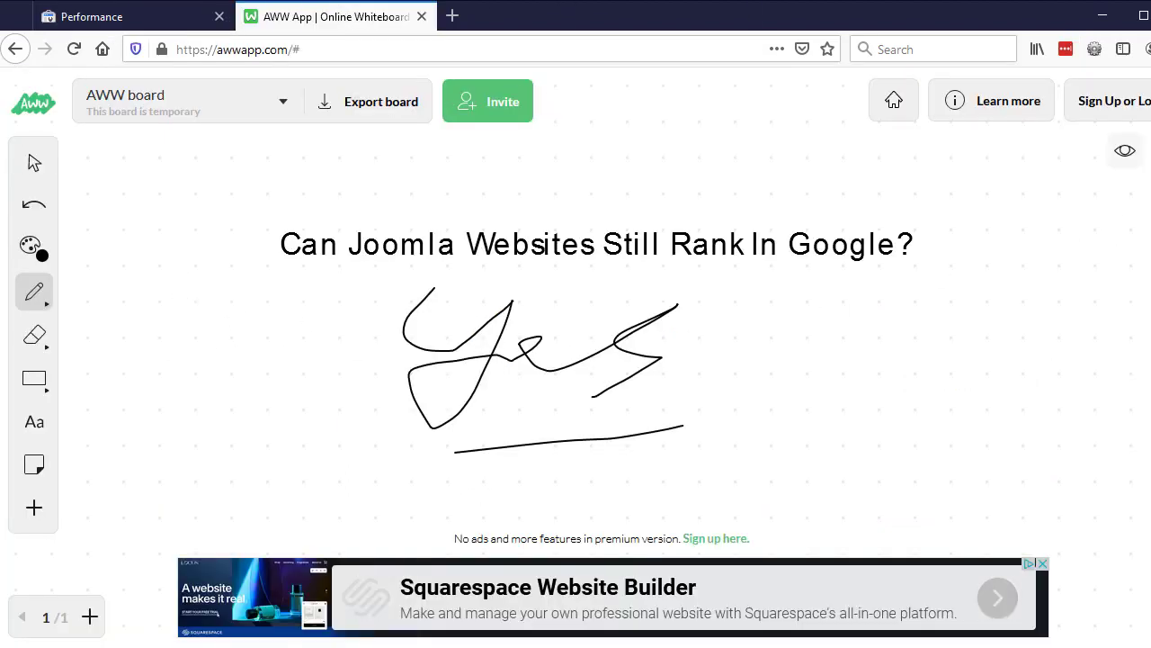
pyautogui.press('space')
pyautogui.moveTo(762, 363)
pyautogui.mouseDown()
pyautogui.moveTo(752, 257)
pyautogui.moveTo(790, 228)
pyautogui.mouseUp()
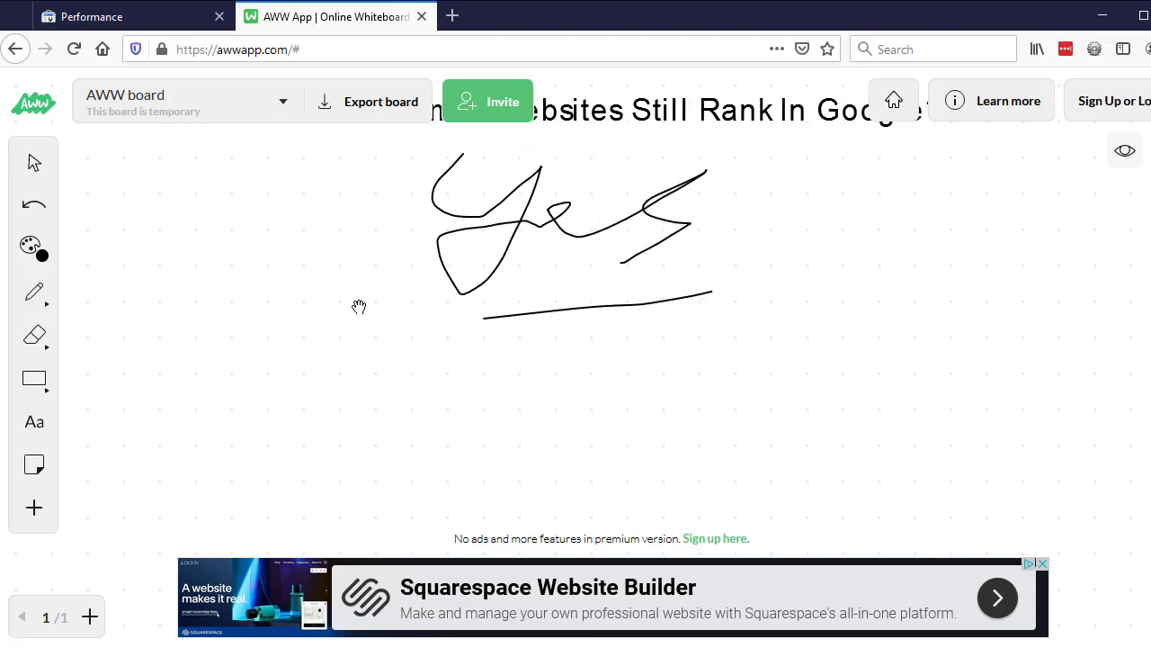
pyautogui.click(45, 421)
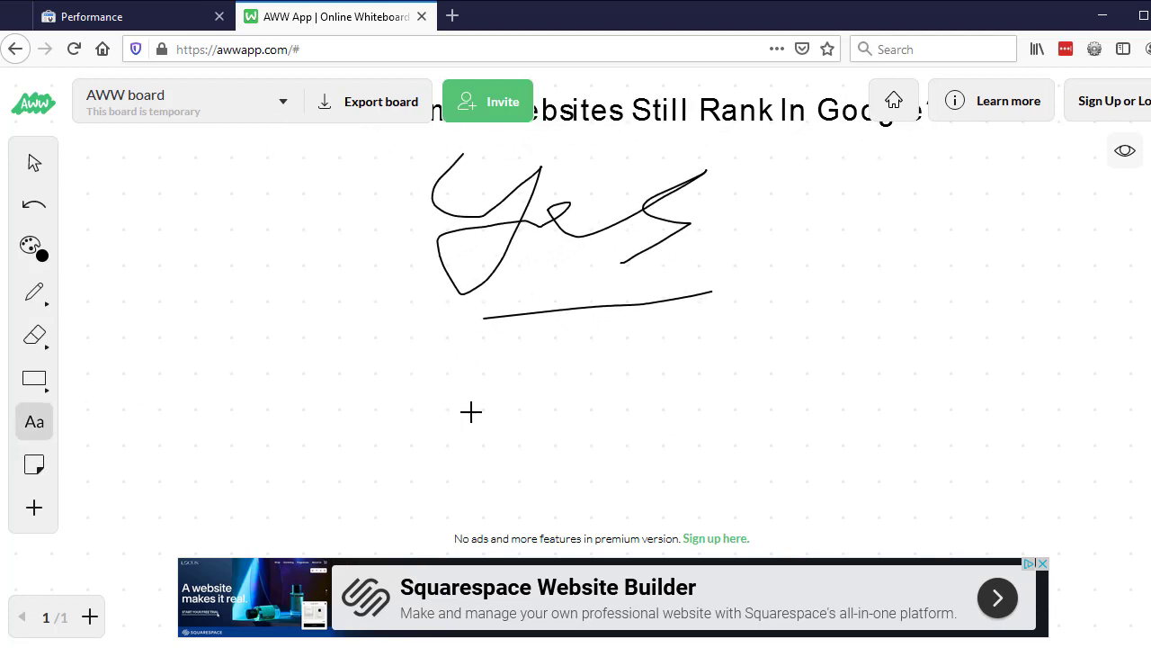
pyautogui.click(293, 363)
pyautogui.write('It take')
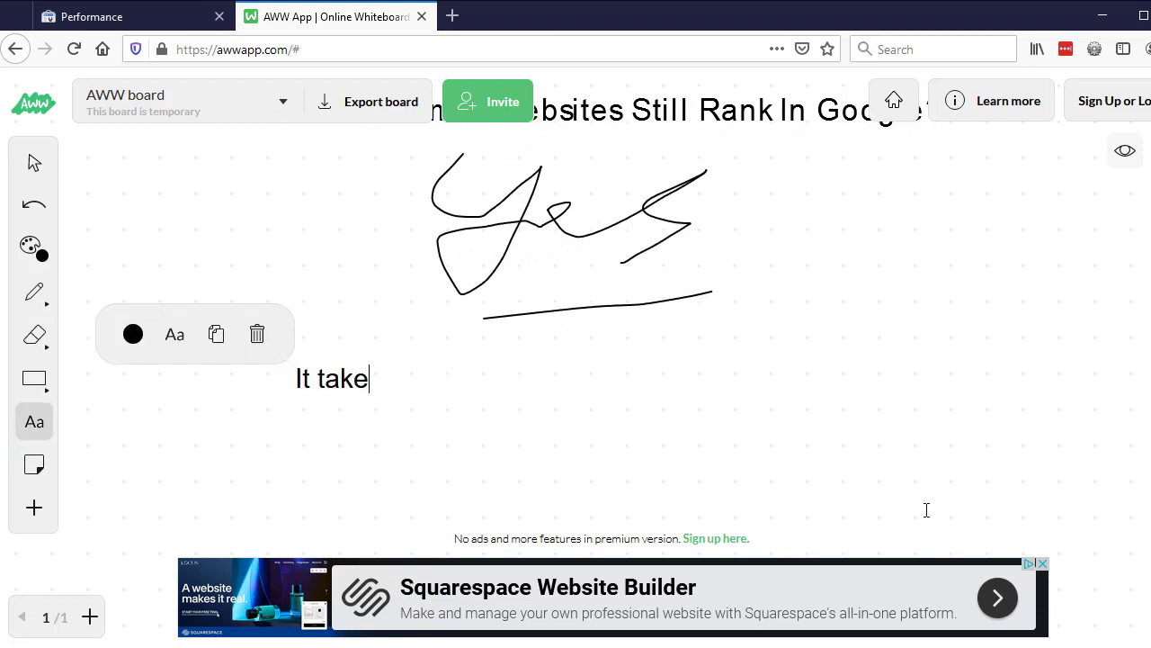
pyautogui.write('s longer to develop')
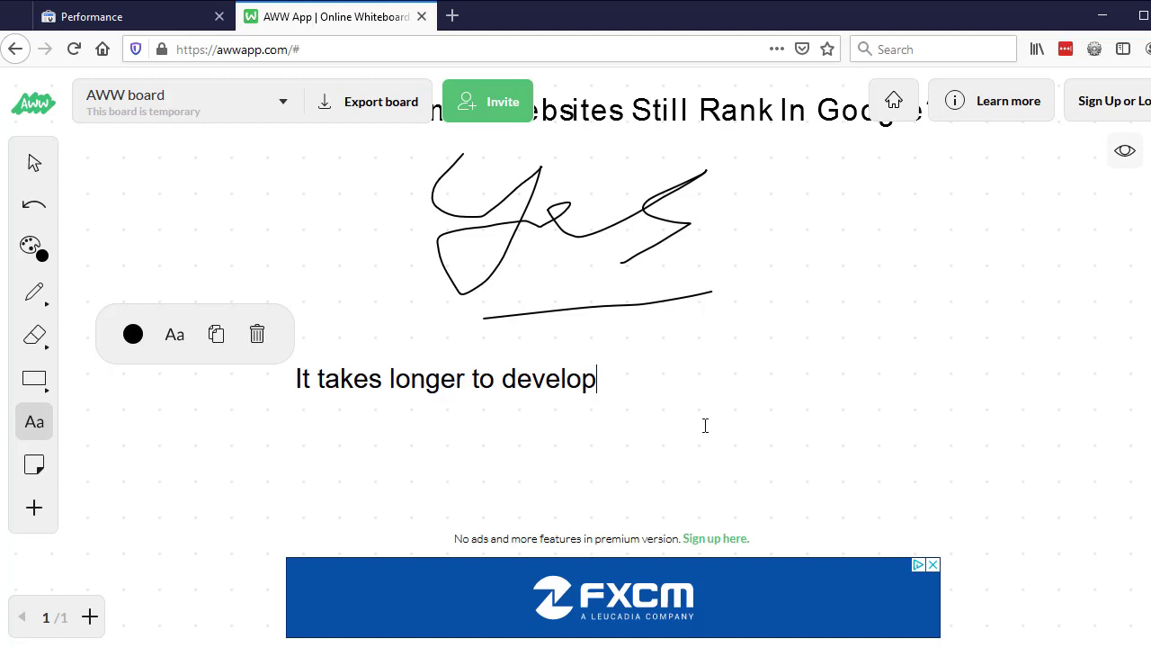
# Underline 'It takes longer to develop' with the pen and pan the board for space
pyautogui.click(40, 293)
pyautogui.moveTo(479, 428); pyautogui.dragTo(489, 429)
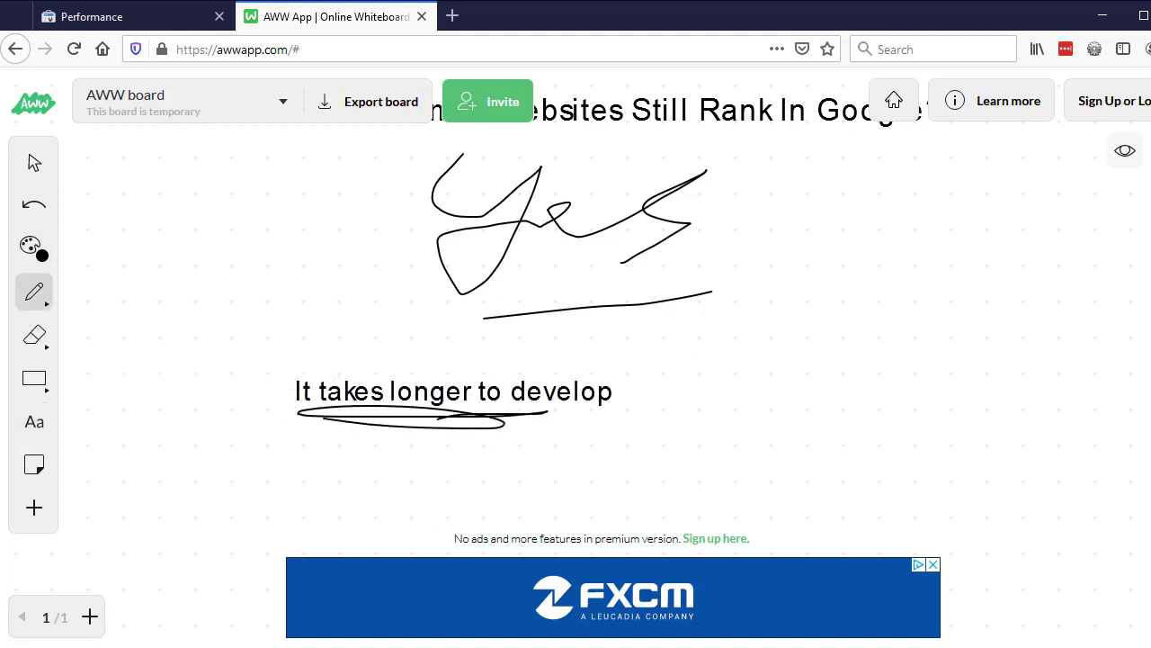
pyautogui.moveTo(809, 403); pyautogui.dragTo(755, 410)
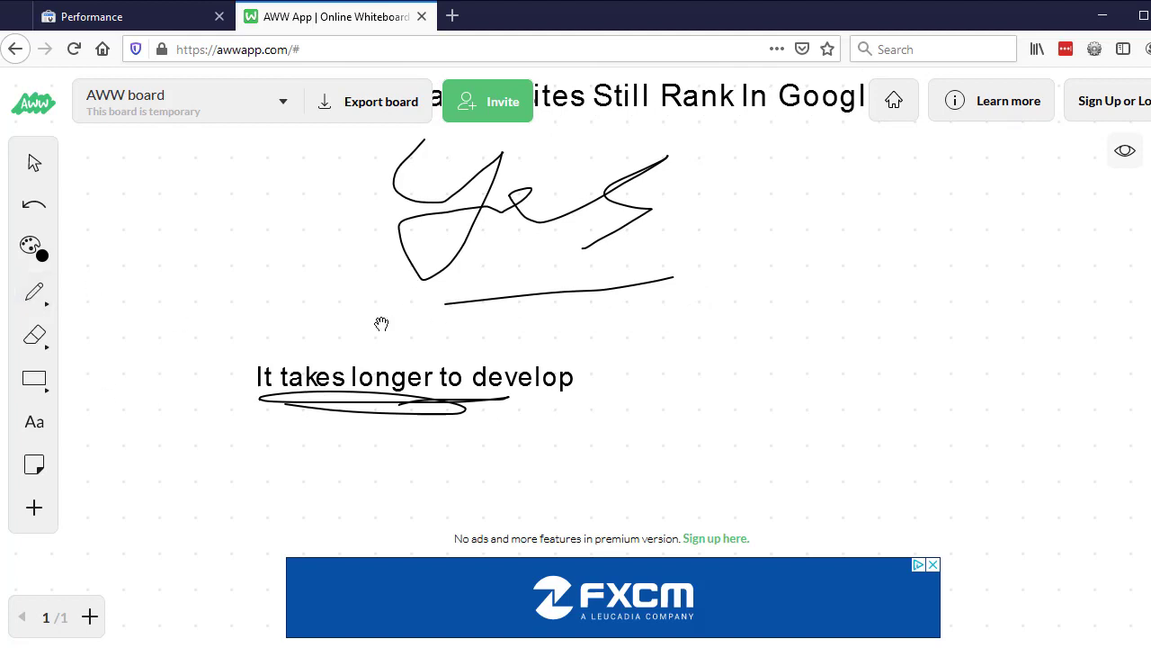
pyautogui.moveTo(441, 382); pyautogui.dragTo(409, 385)
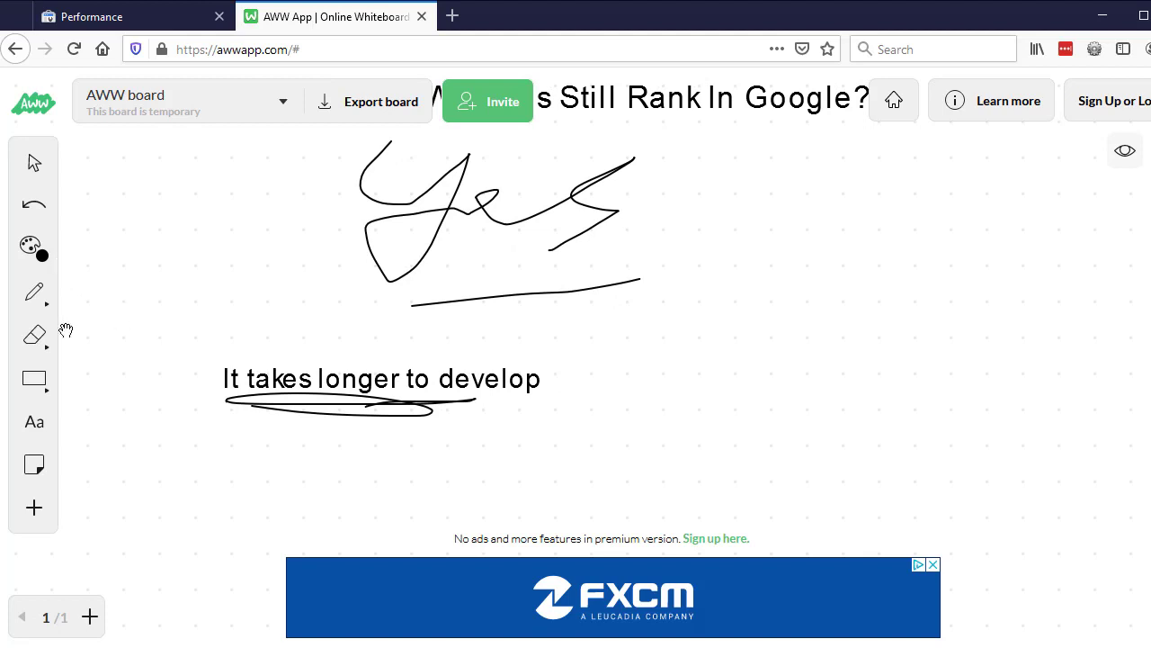
# Type the line 'It's not SEO friendly out the box' under the first sentence
pyautogui.click(40, 434)
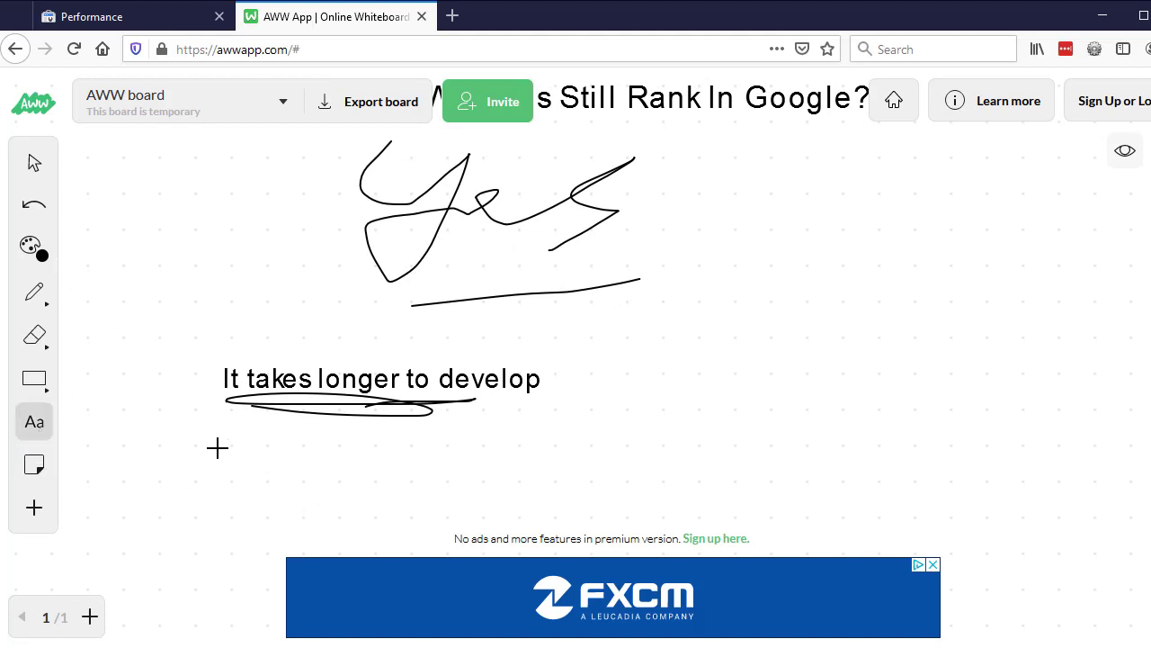
pyautogui.click(216, 447)
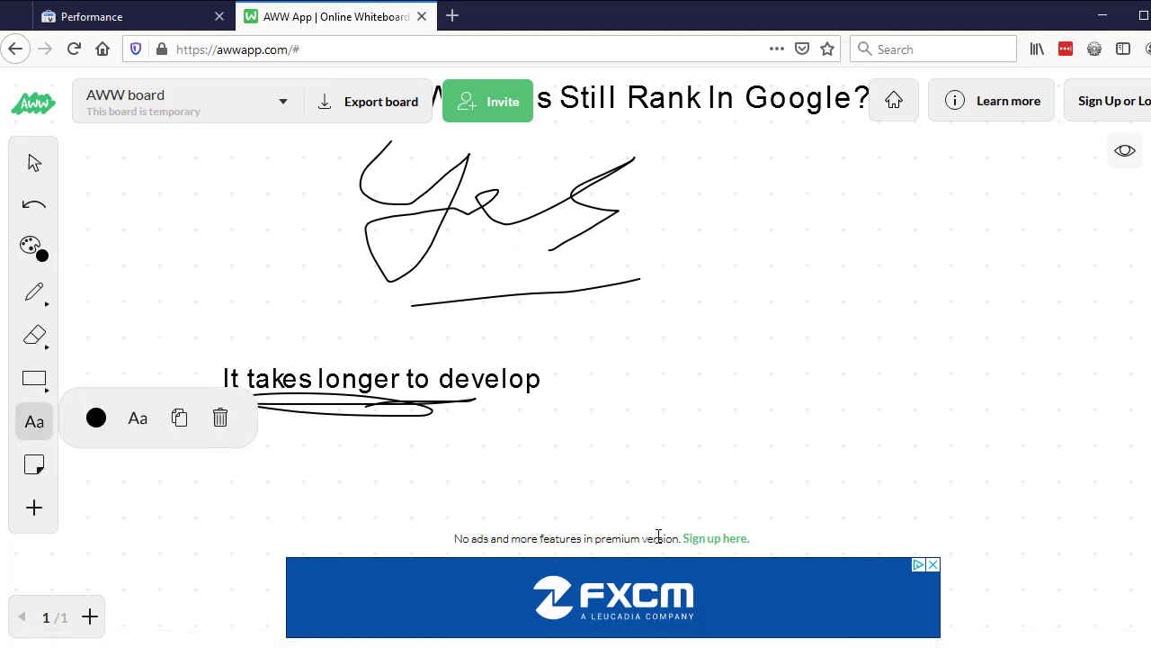
pyautogui.write("It's not ")
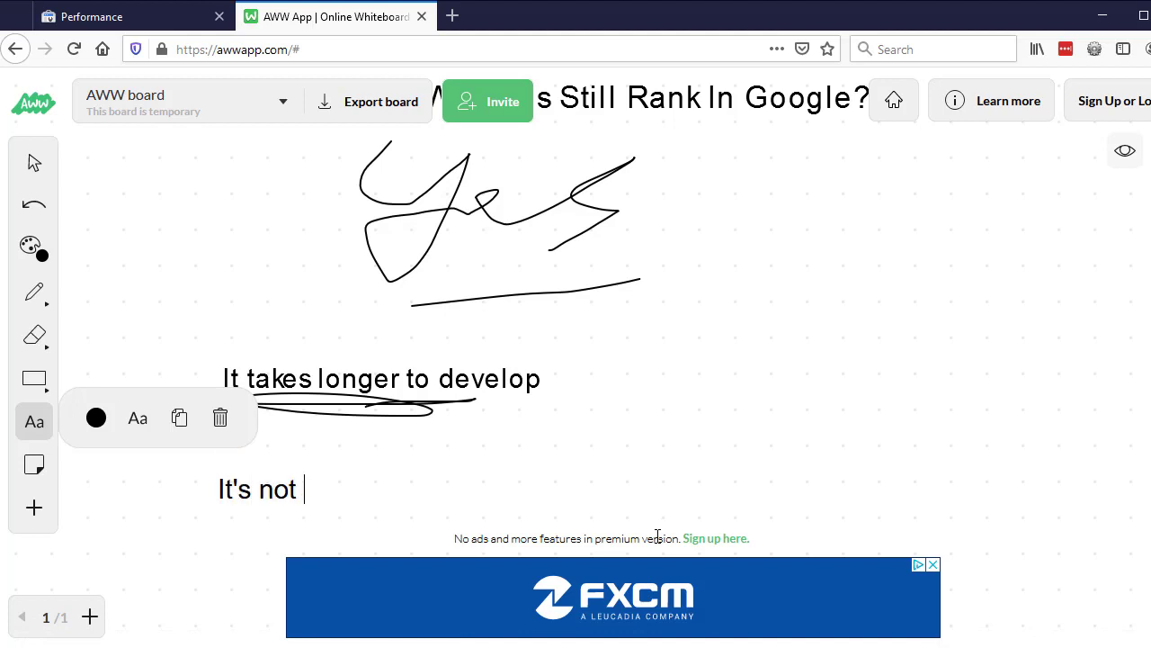
pyautogui.write('SEO frie')
pyautogui.press('BackSpace')
pyautogui.write('iendly out t')
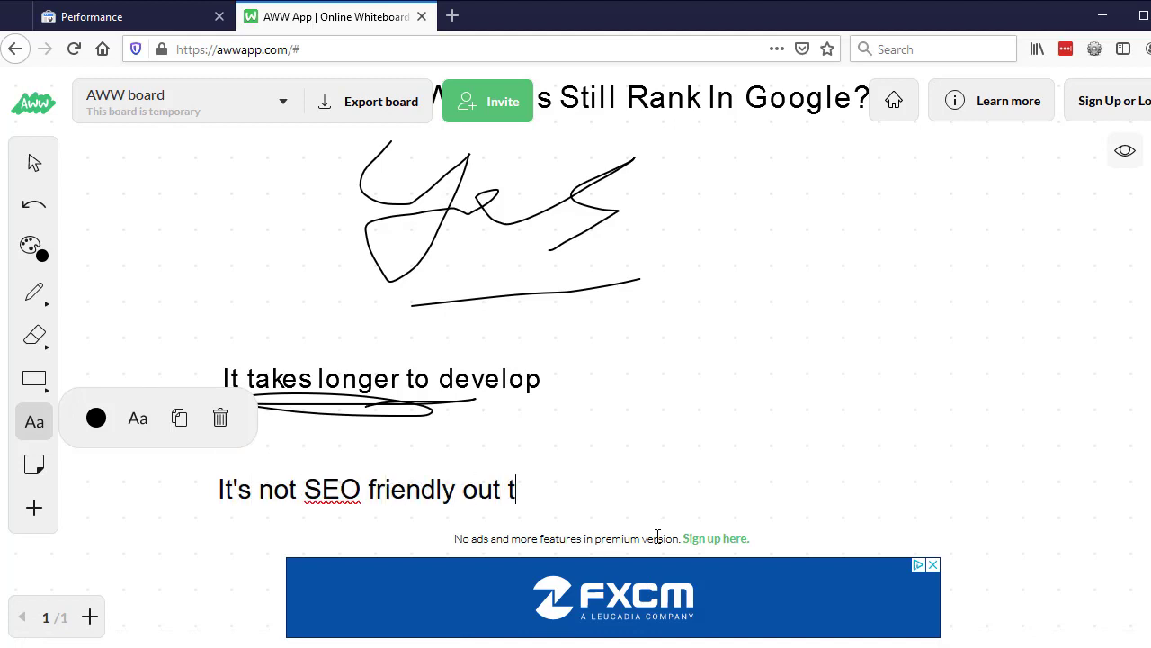
pyautogui.write('he box')
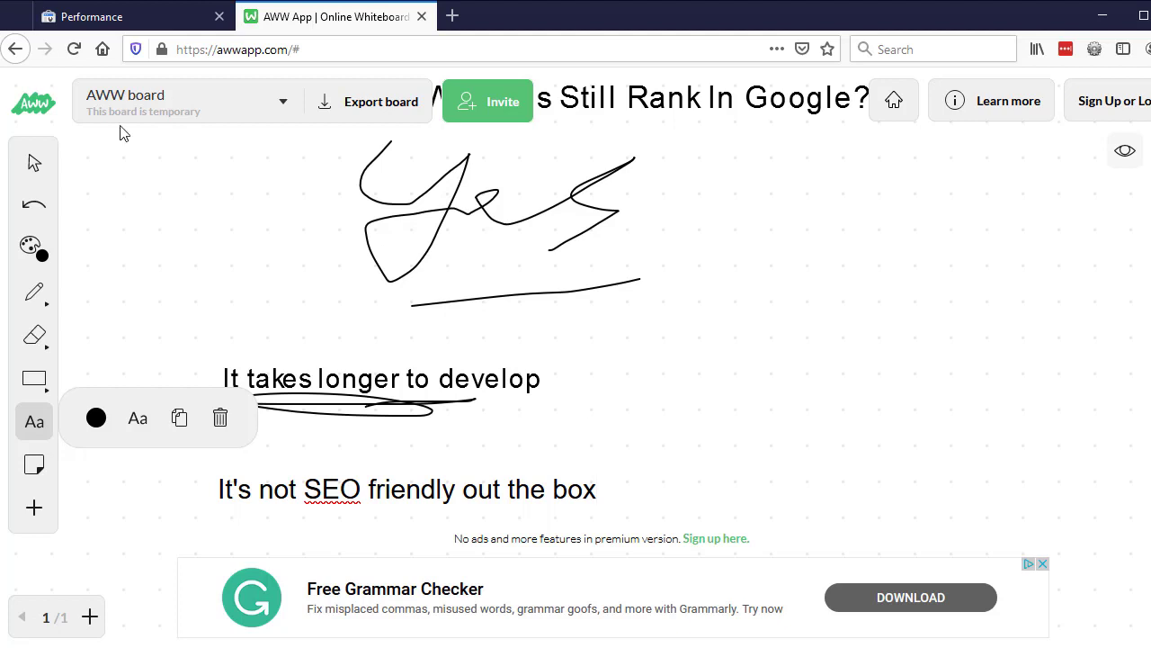
# Pen-underline the words 'not SEO', then scroll the board back up and left
pyautogui.click(34, 292)
pyautogui.moveTo(268, 501); pyautogui.dragTo(384, 498)
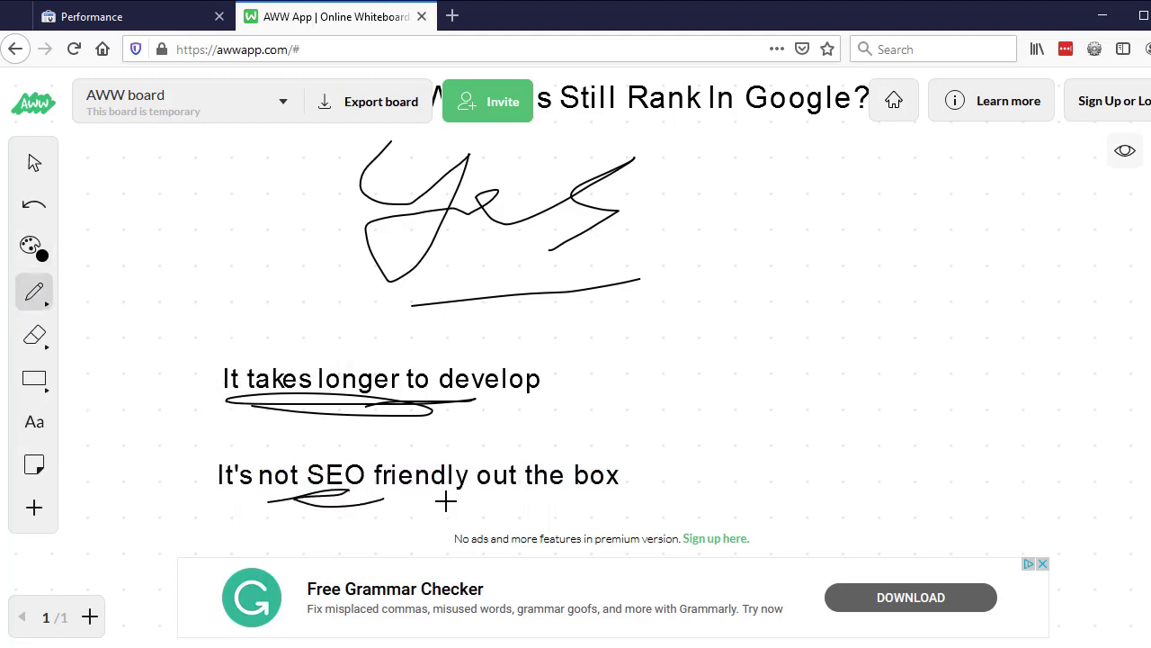
pyautogui.press('Escape')
pyautogui.scroll(3, 758, 416)
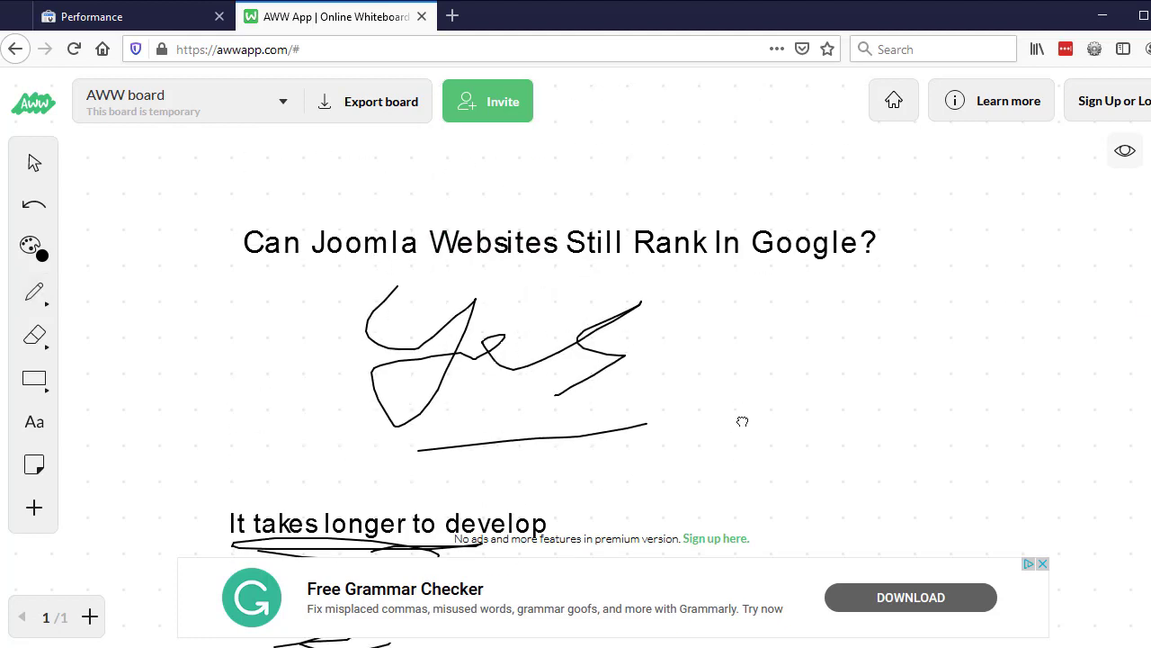
pyautogui.hscroll(-1, 761, 416)
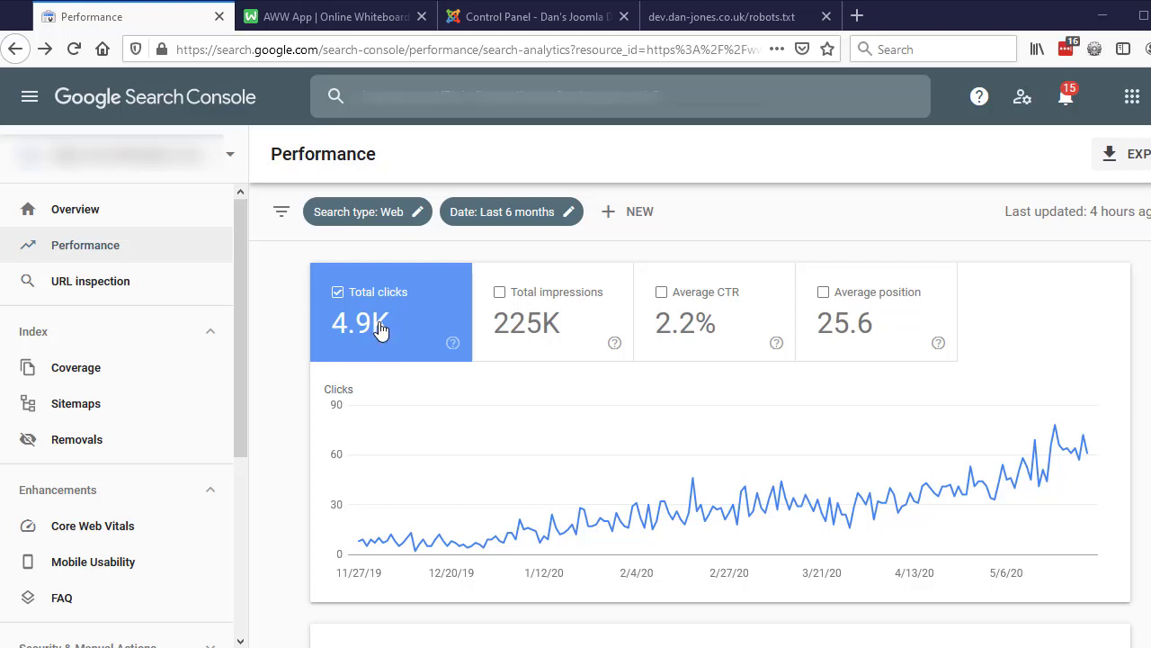
# Switch to the 'Control Panel - Dan's Joomla' administrator tab
pyautogui.click(539, 18)
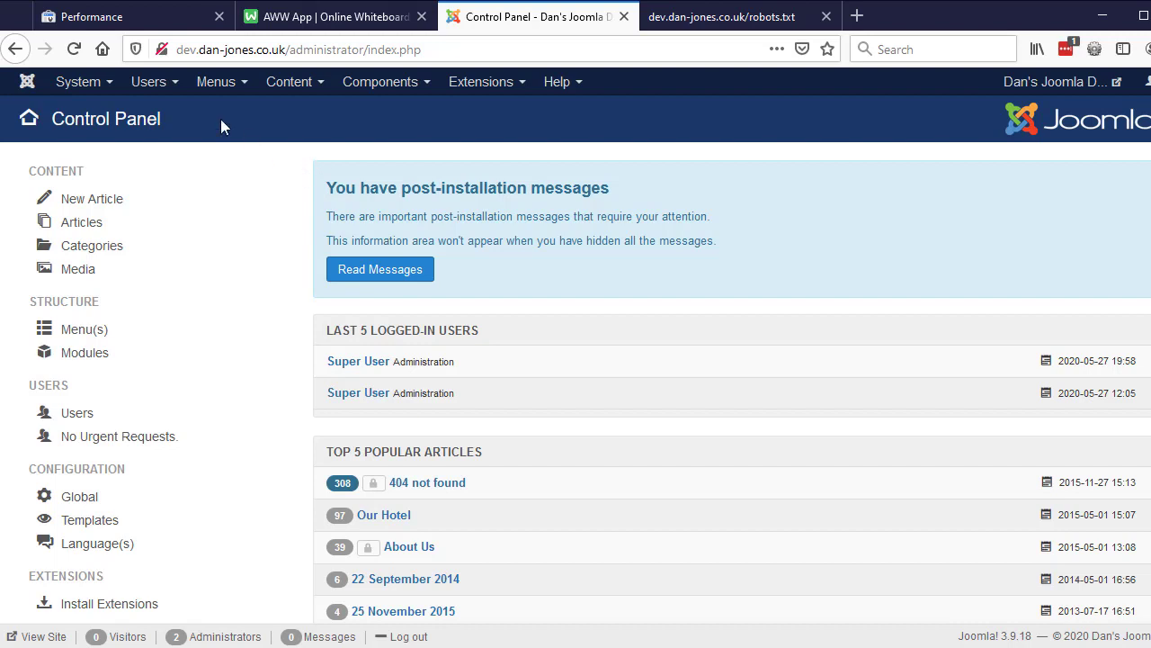
# Open System > Global Configuration and scroll down to Metadata Settings, where Robots reads 'No index, no follow'
pyautogui.click(79, 82)
pyautogui.click(126, 150)
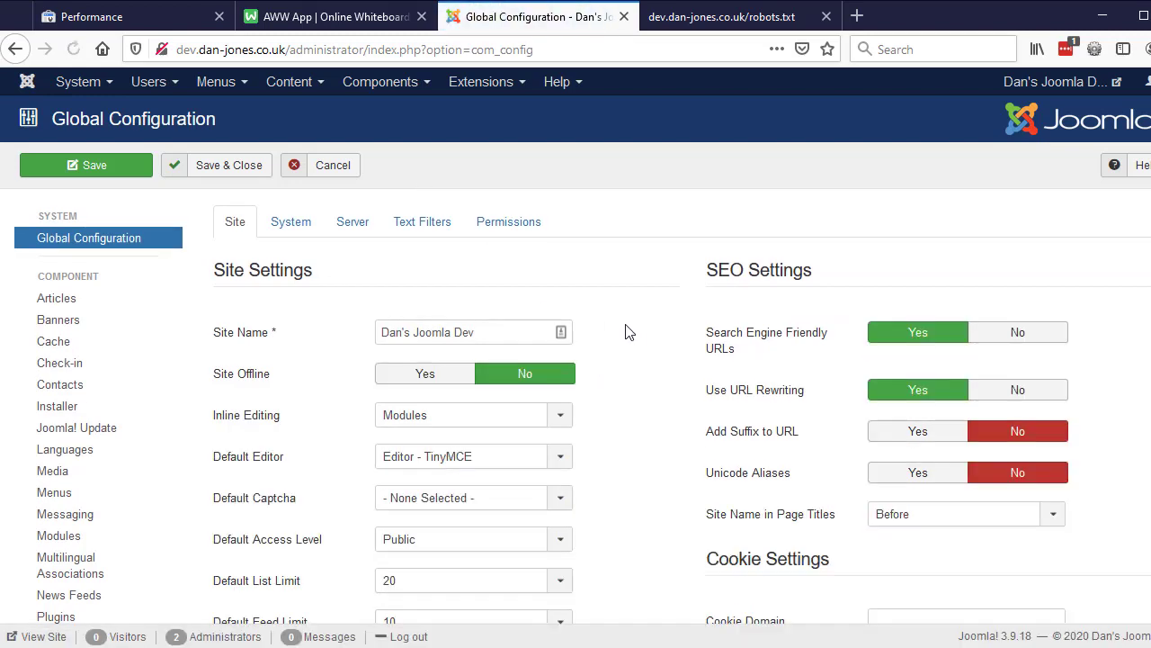
pyautogui.scroll(-10, 624, 329)
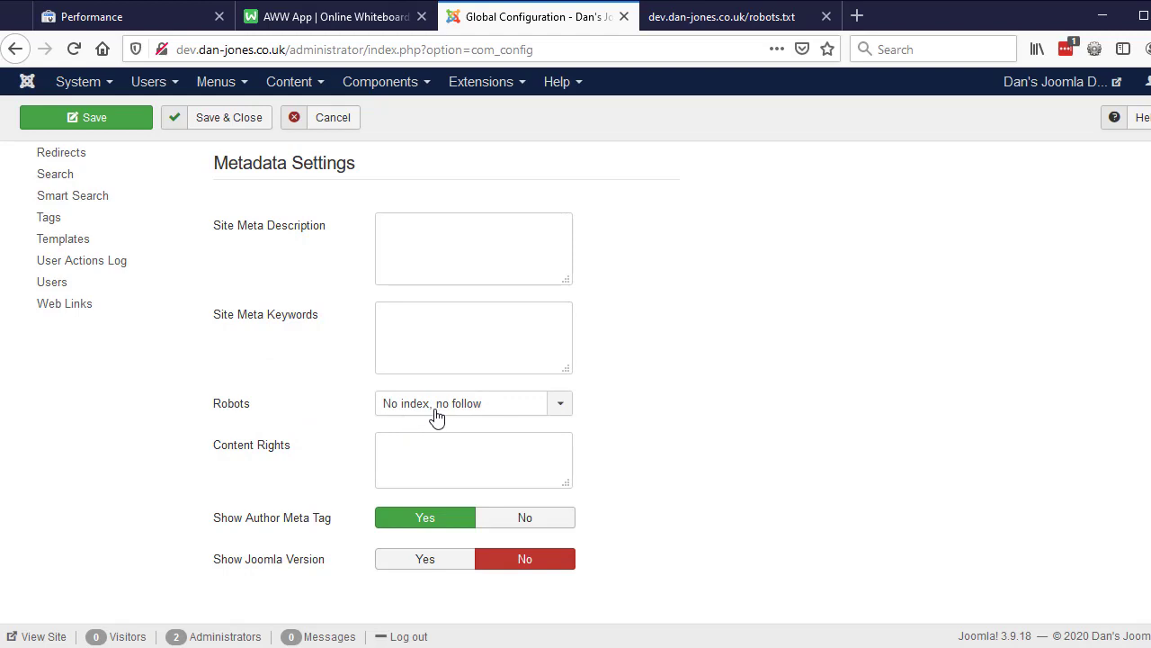
# Change the global Robots setting to 'Index, Follow' and view the site's robots.txt
pyautogui.click(534, 416)
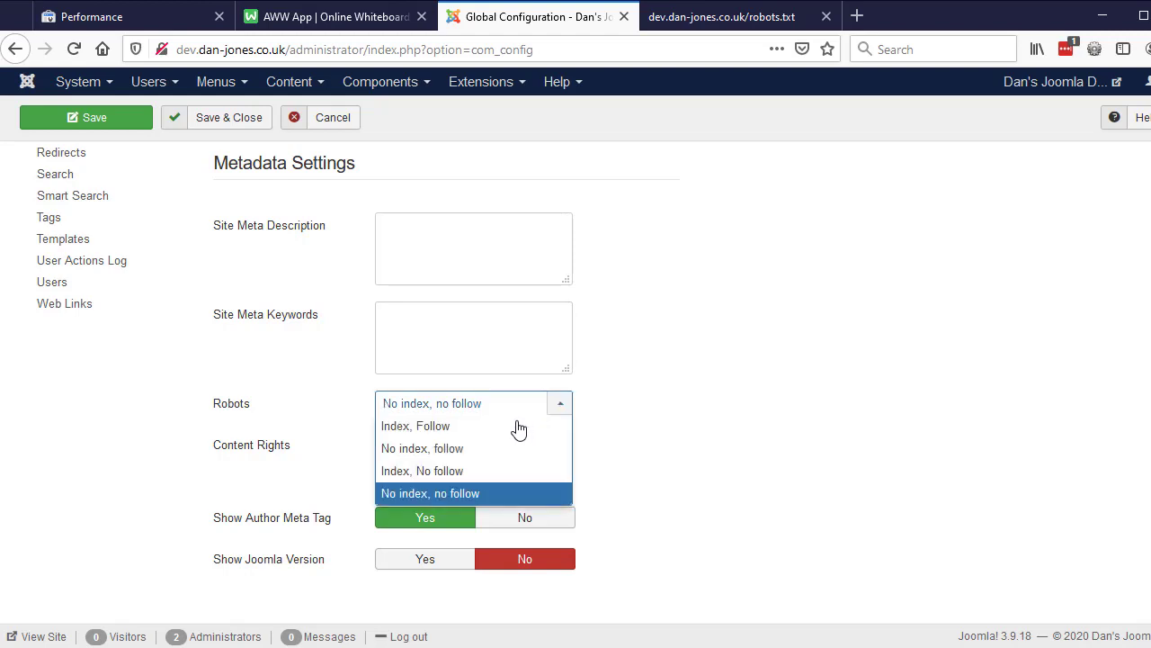
pyautogui.click(513, 426)
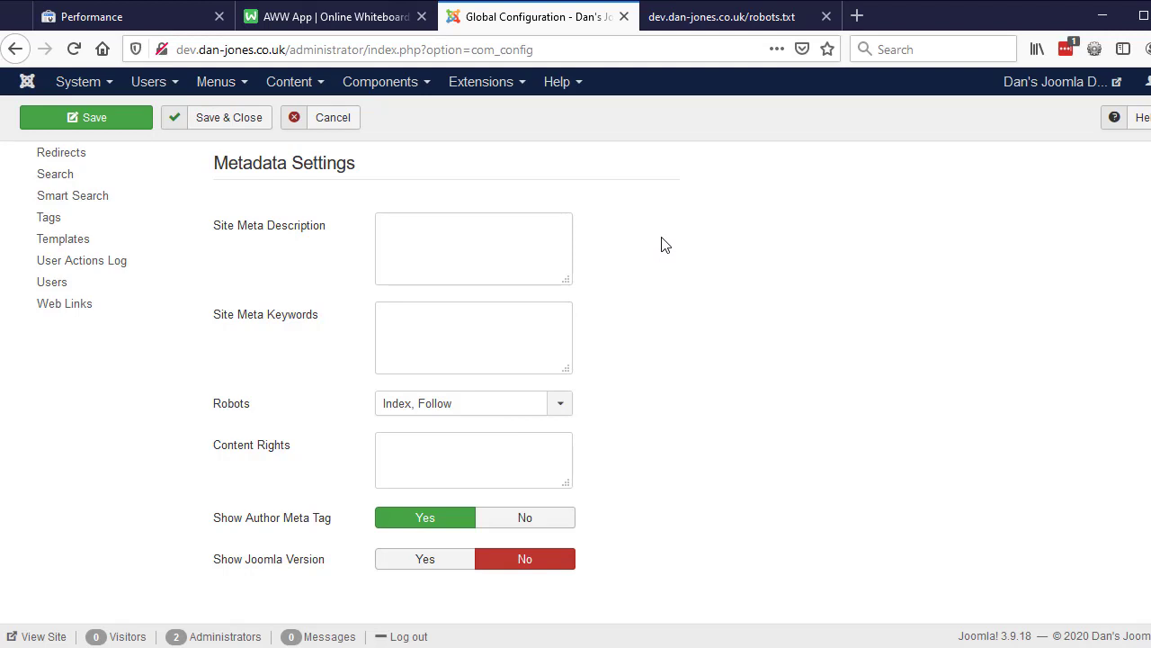
pyautogui.click(702, 25)
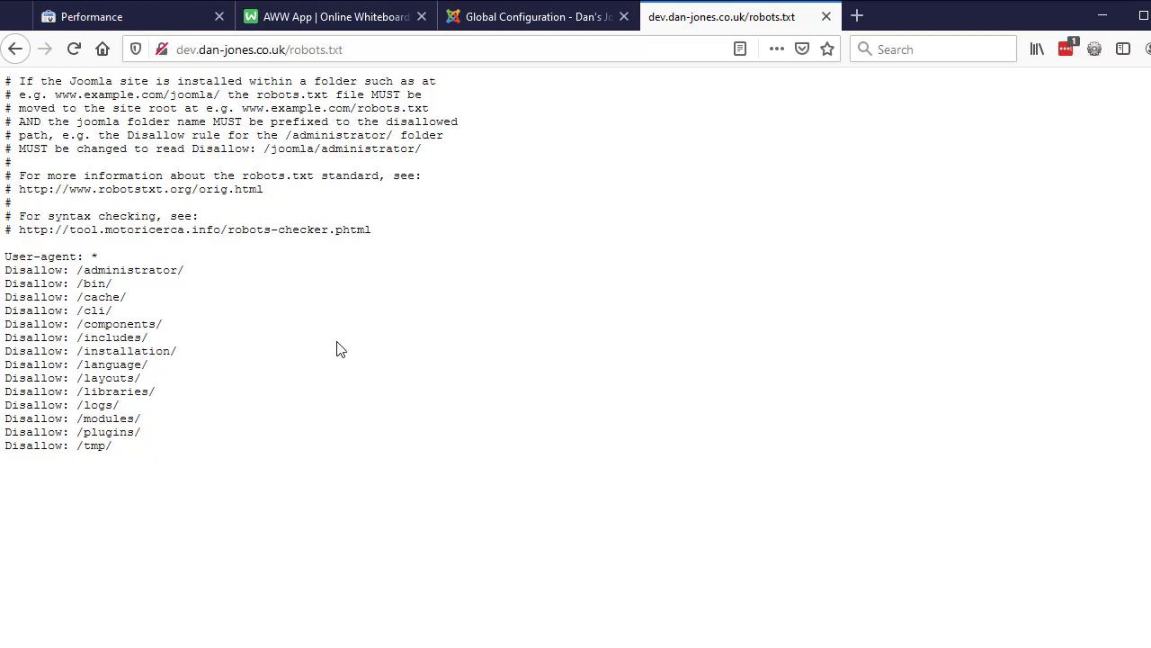
# Highlight the /installation/ Disallow rule in robots.txt, then return to the Search Console Performance report
pyautogui.doubleClick(142, 352)
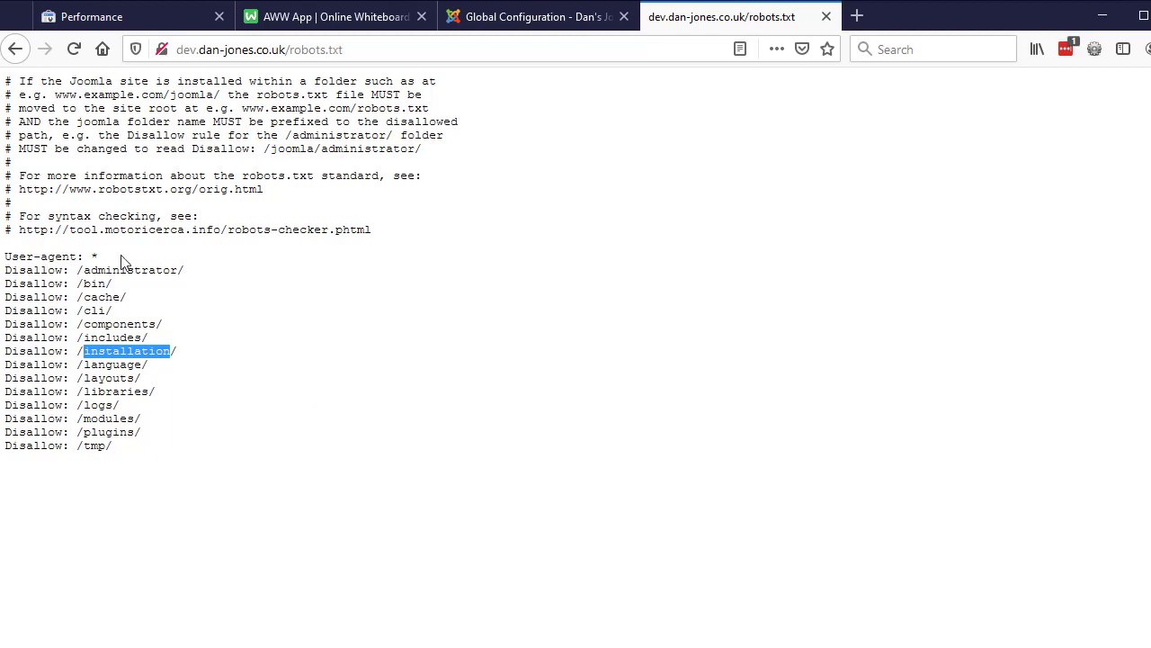
pyautogui.doubleClick(308, 49)
pyautogui.click(347, 471)
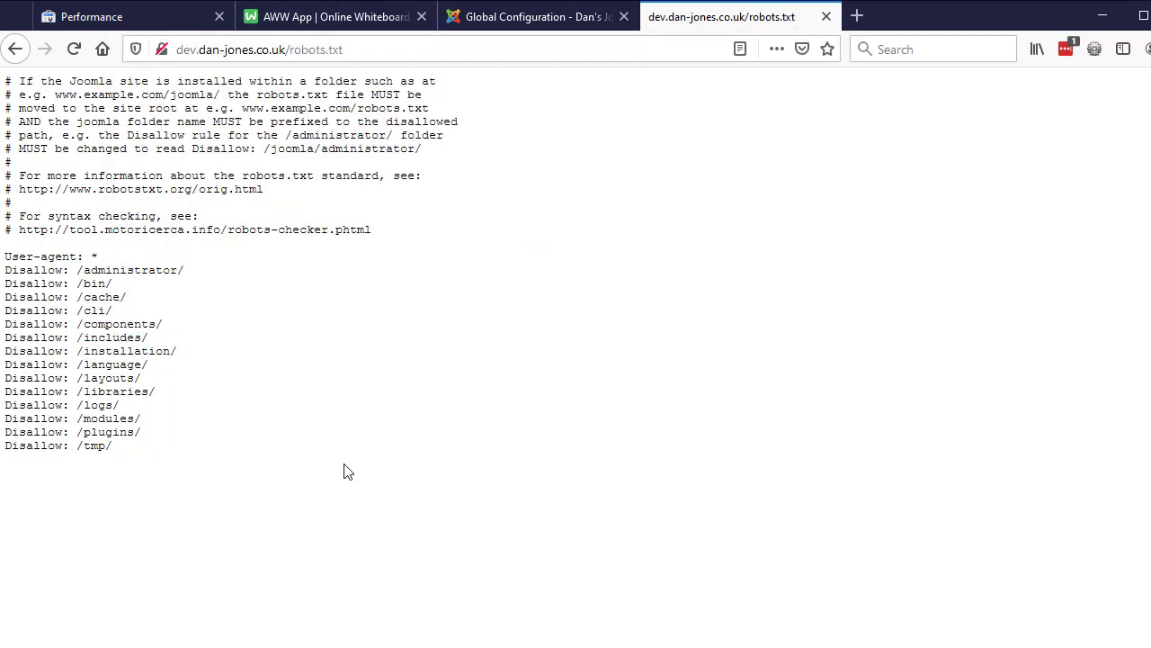
pyautogui.doubleClick(39, 351)
pyautogui.moveTo(77, 350); pyautogui.dragTo(2, 357)
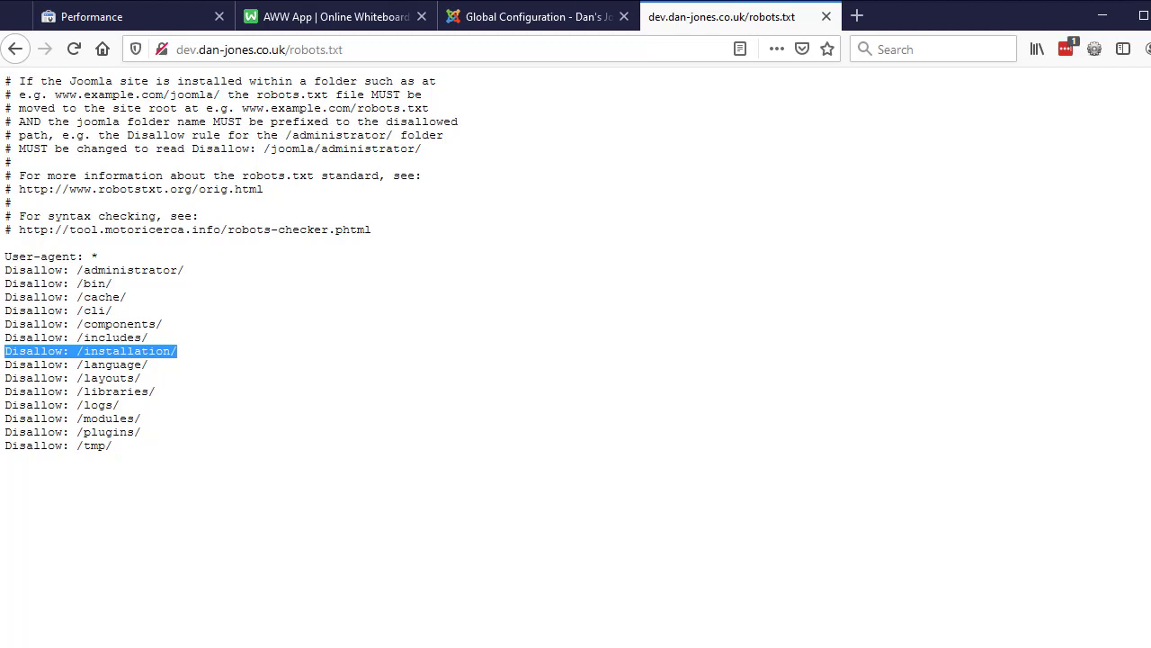
pyautogui.click(106, 23)
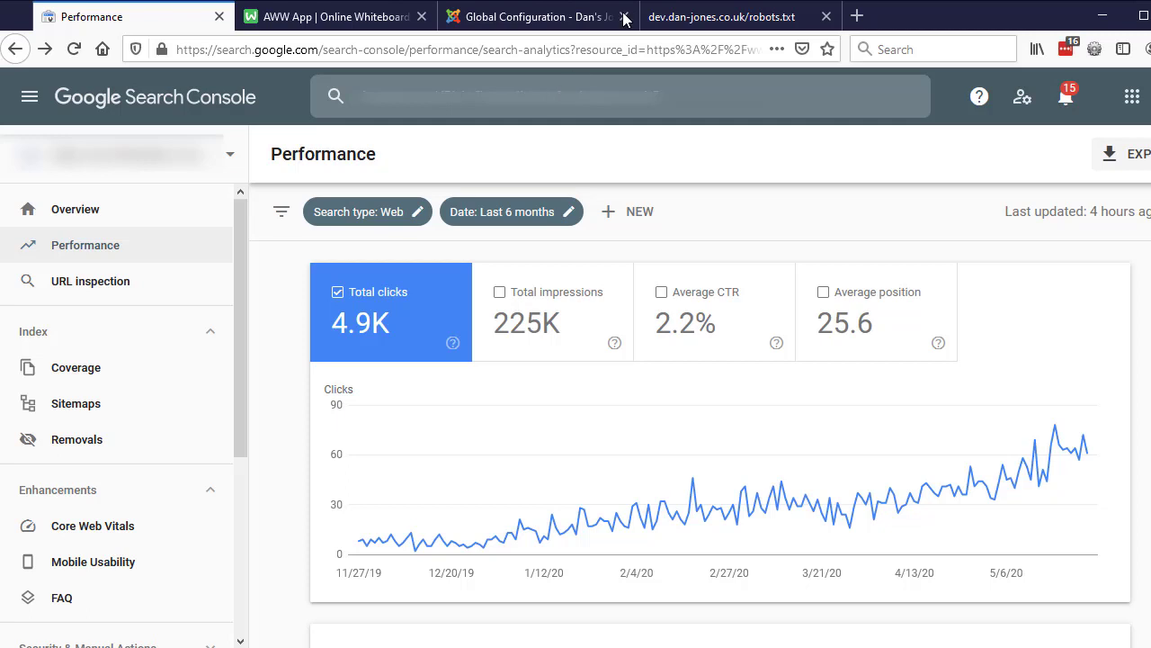
# Go back to the dev.dan-jones.co.uk/robots.txt tab
pyautogui.click(656, 13)
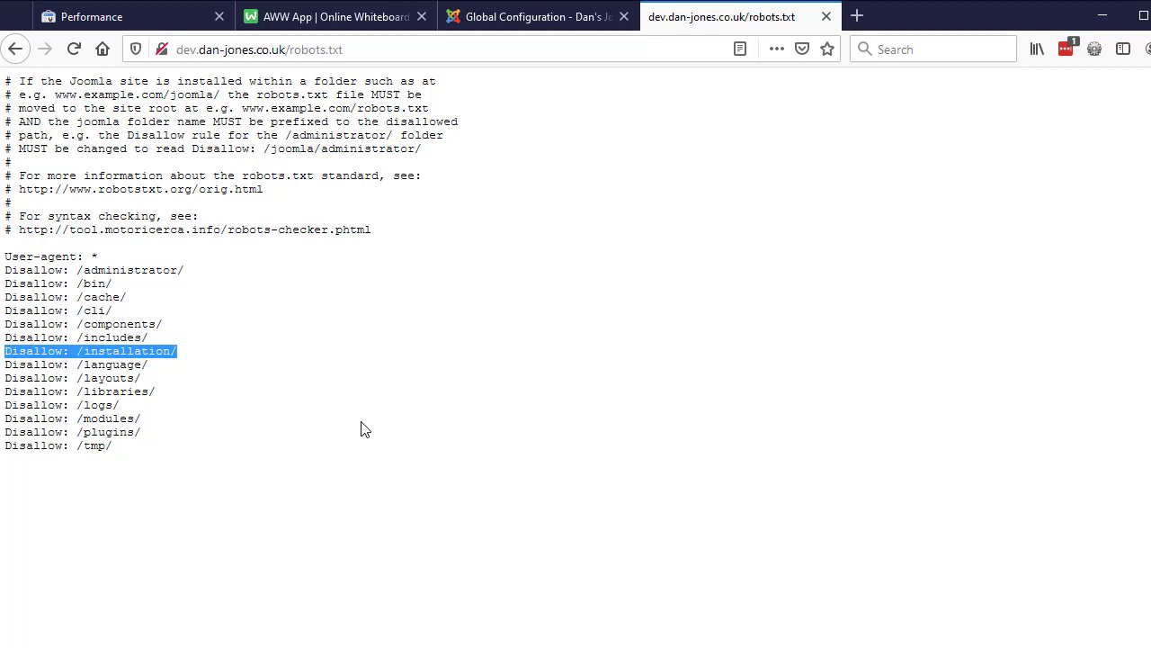
# Select the Disallow rules from /components/ down to /tmp/ as one block in robots.txt
pyautogui.click(292, 409)
pyautogui.moveTo(4, 350); pyautogui.dragTo(184, 352)
pyautogui.click(194, 376)
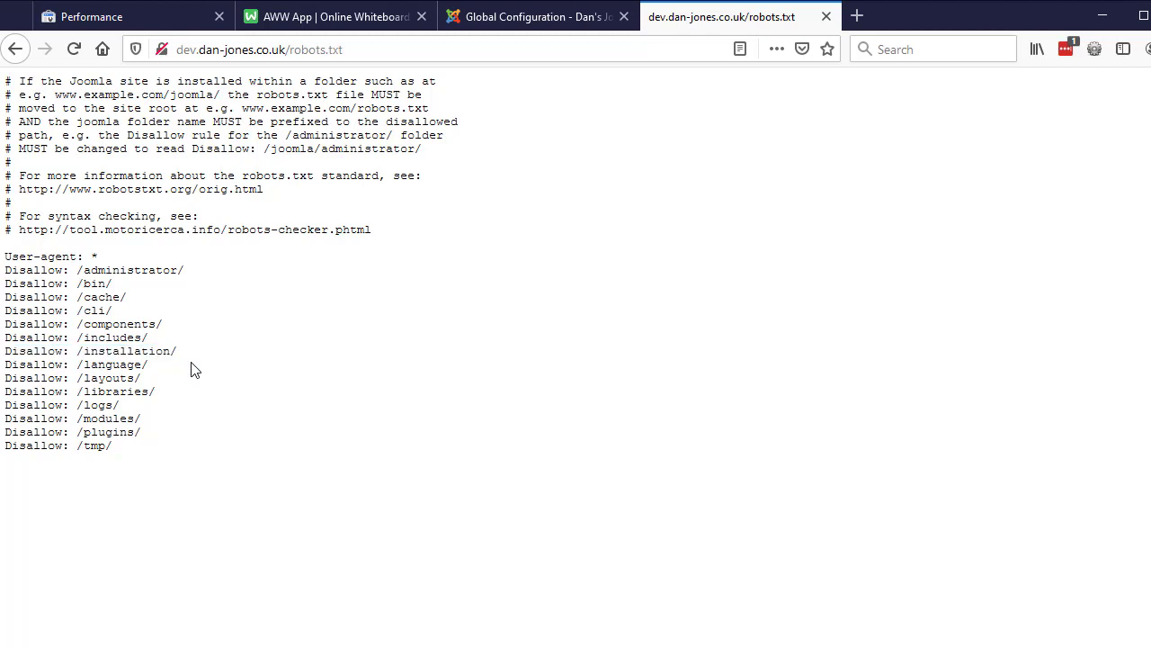
pyautogui.moveTo(202, 443); pyautogui.dragTo(213, 309)
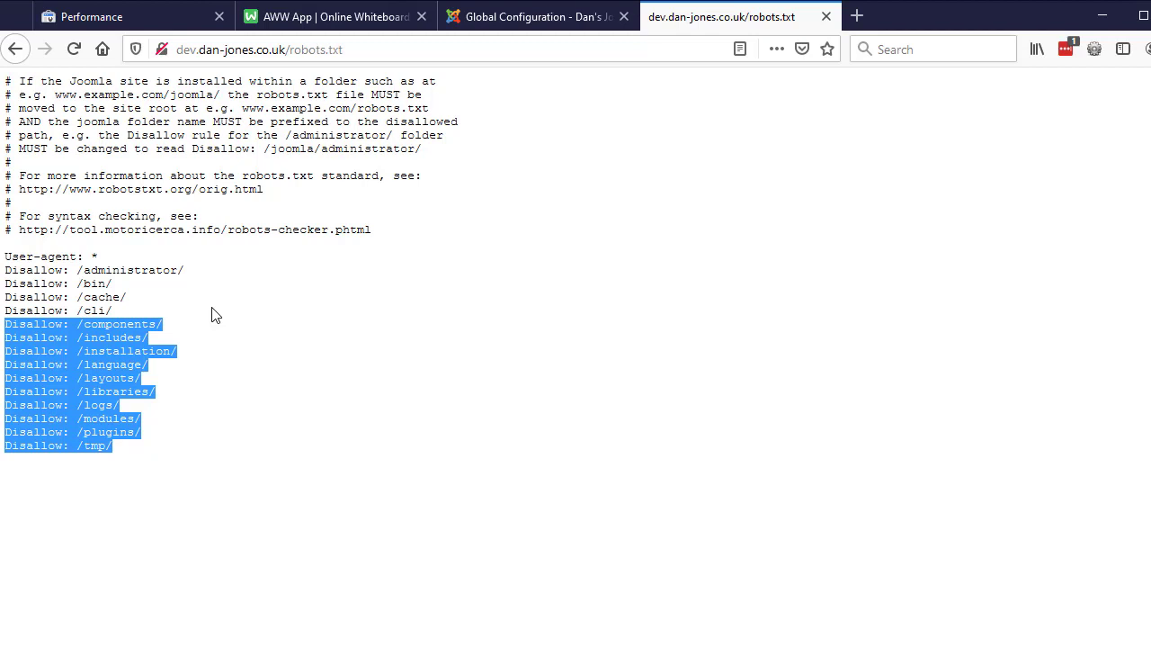
# Highlight the /includes/ and /components/ rules in robots.txt, ending with 'Disallow: /libraries/' selected
pyautogui.click(187, 343)
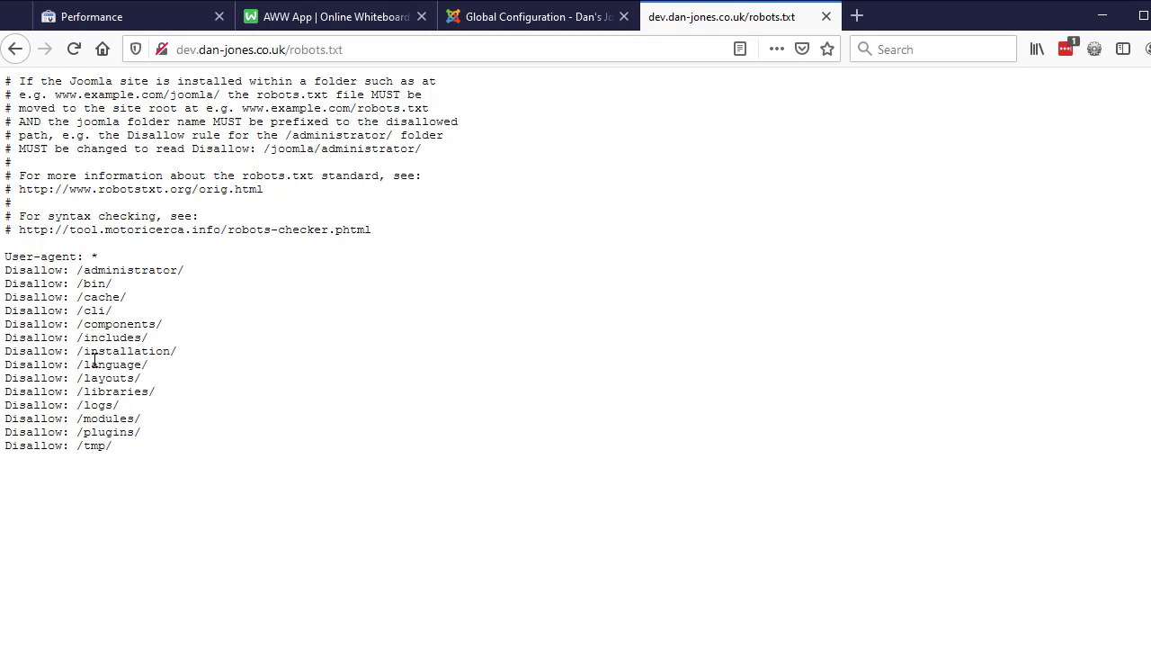
pyautogui.doubleClick(60, 338)
pyautogui.moveTo(78, 326); pyautogui.dragTo(157, 324)
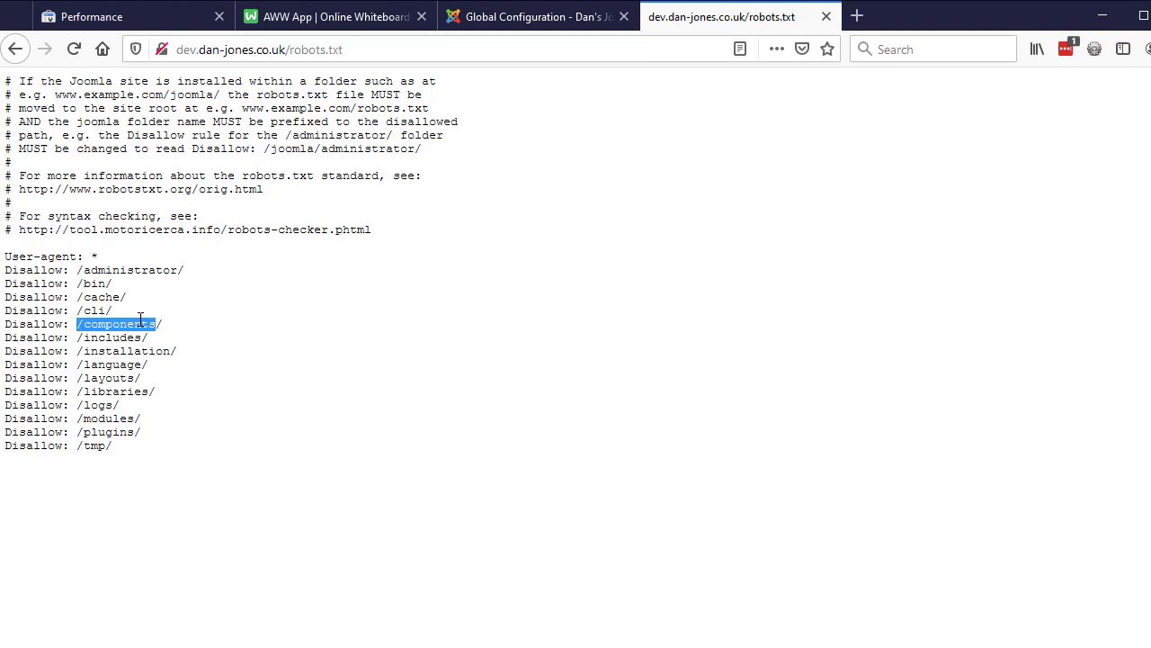
pyautogui.doubleClick(140, 392)
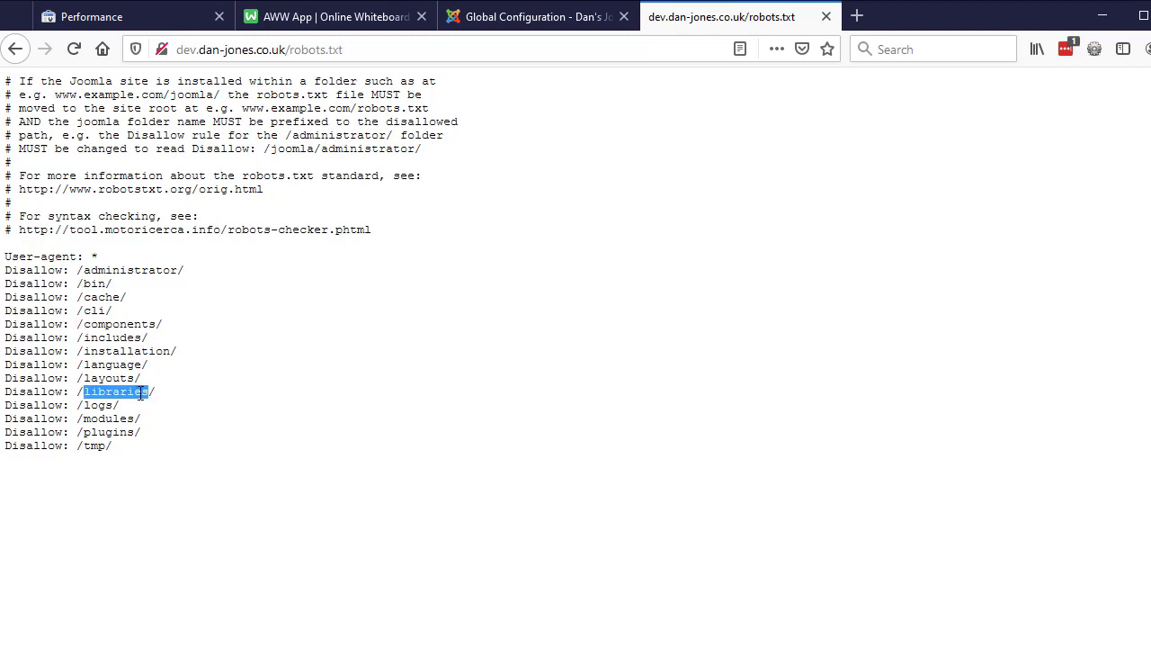
pyautogui.moveTo(152, 391); pyautogui.dragTo(7, 396)
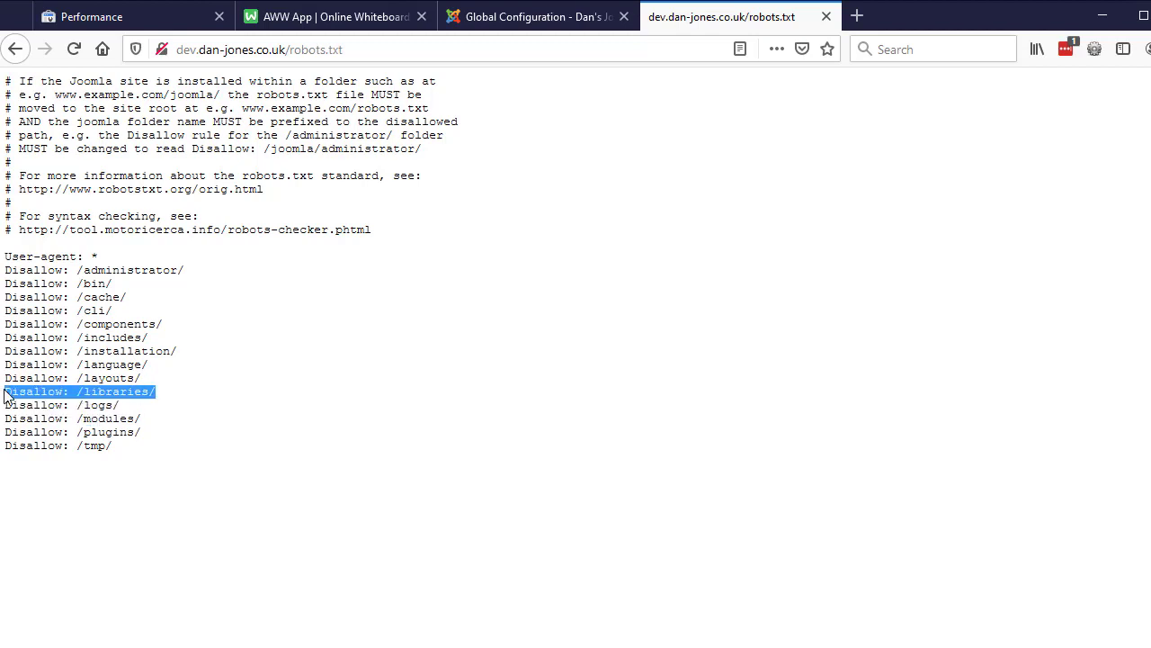